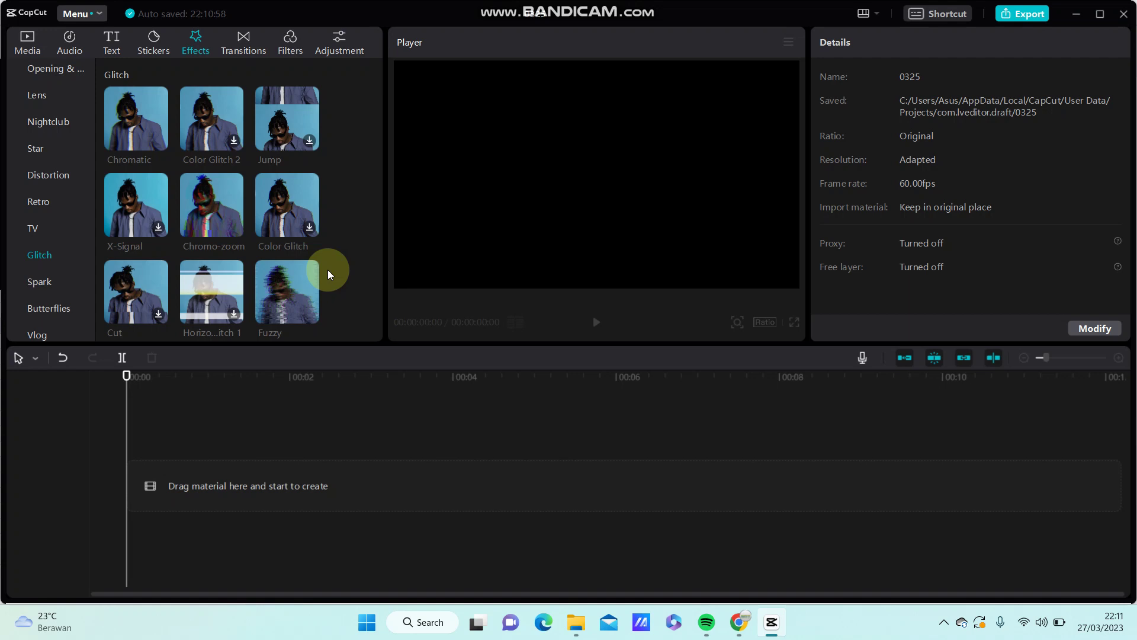
Show the imported media library to place spider.jpg on the timeline.
{"action": "left_click", "coordinate": [28, 45]}
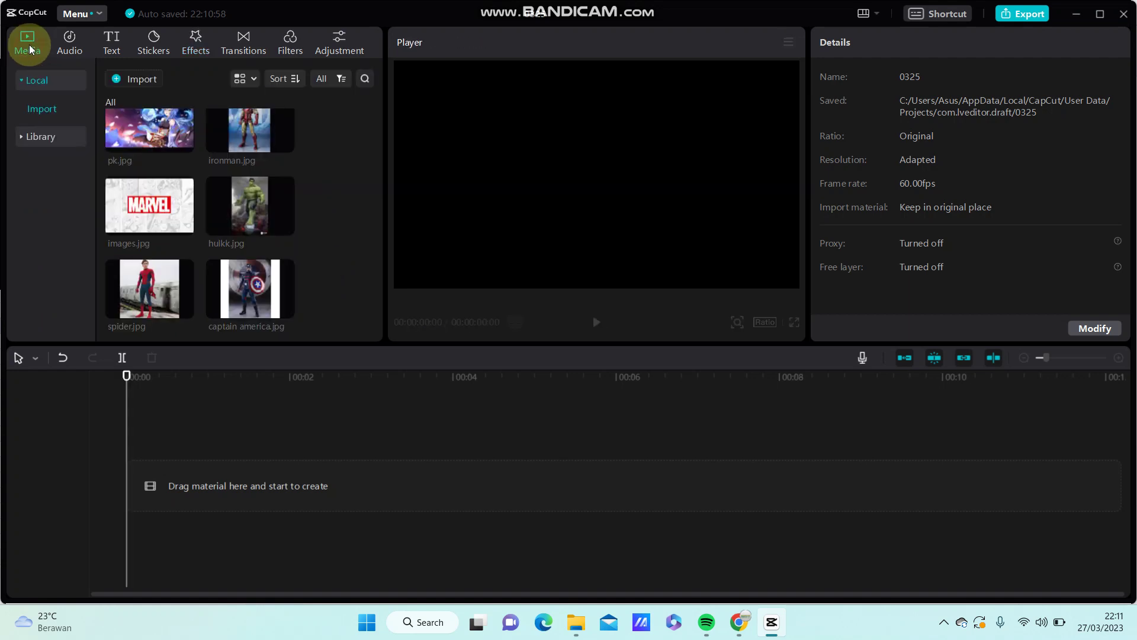
{"action": "scroll", "coordinate": [294, 256], "scroll_direction": "up", "scroll_amount": 1}
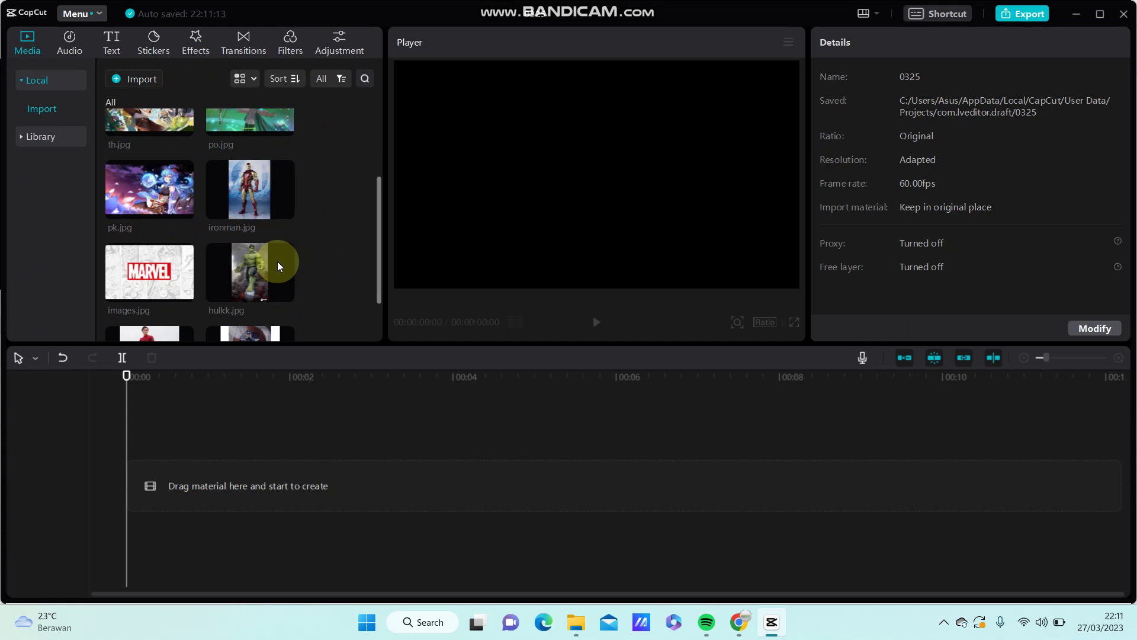
{"action": "scroll", "coordinate": [276, 263], "scroll_direction": "down", "scroll_amount": 1}
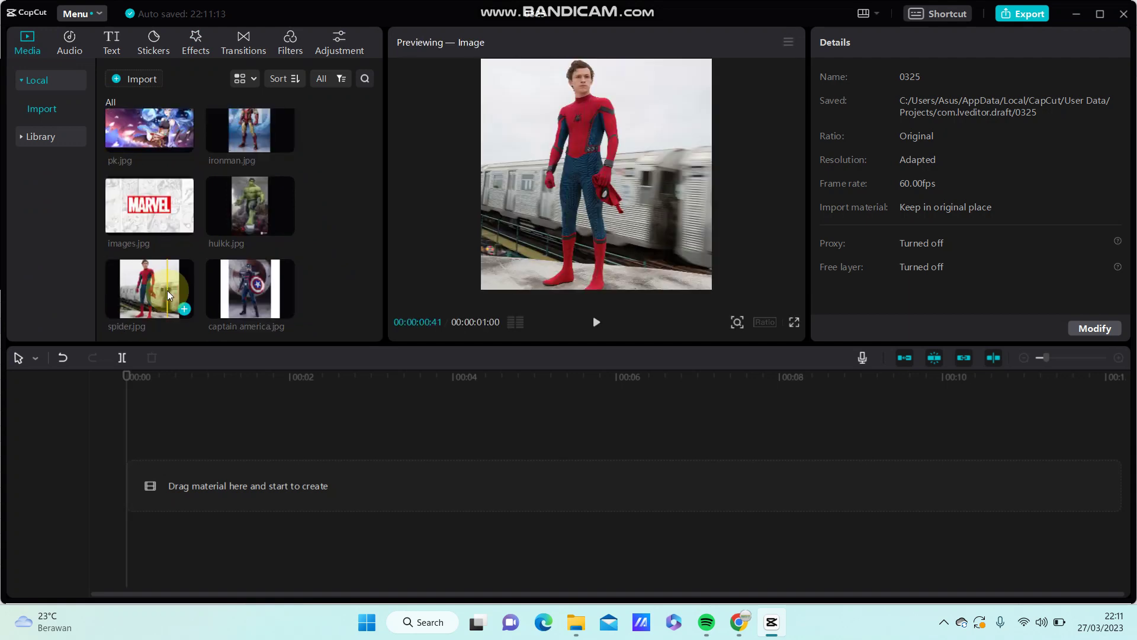
{"action": "left_click_drag", "start_coordinate": [167, 290], "coordinate": [138, 480]}
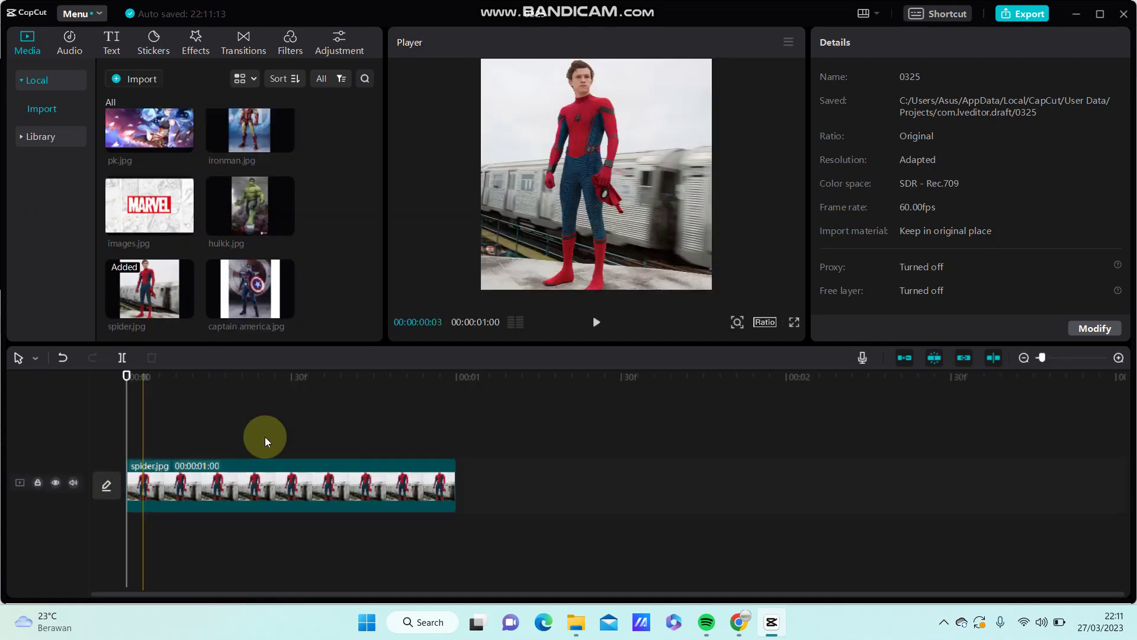
Enable Auto cutout on the Spider-Man clip to remove the train background.
{"action": "left_click", "coordinate": [220, 471]}
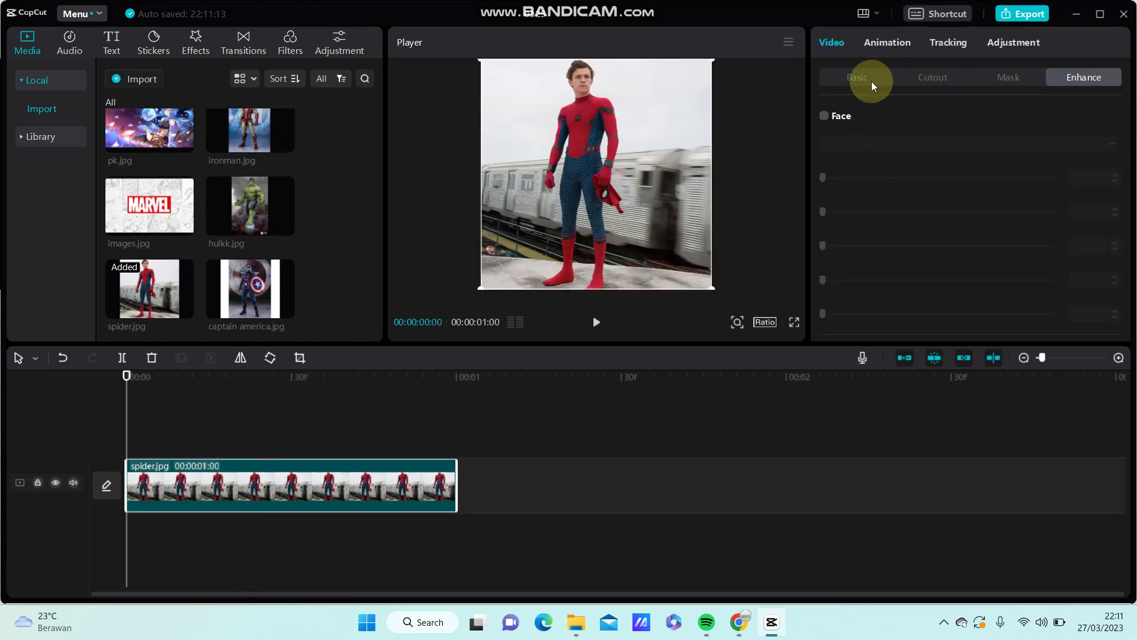
{"action": "left_click", "coordinate": [924, 80]}
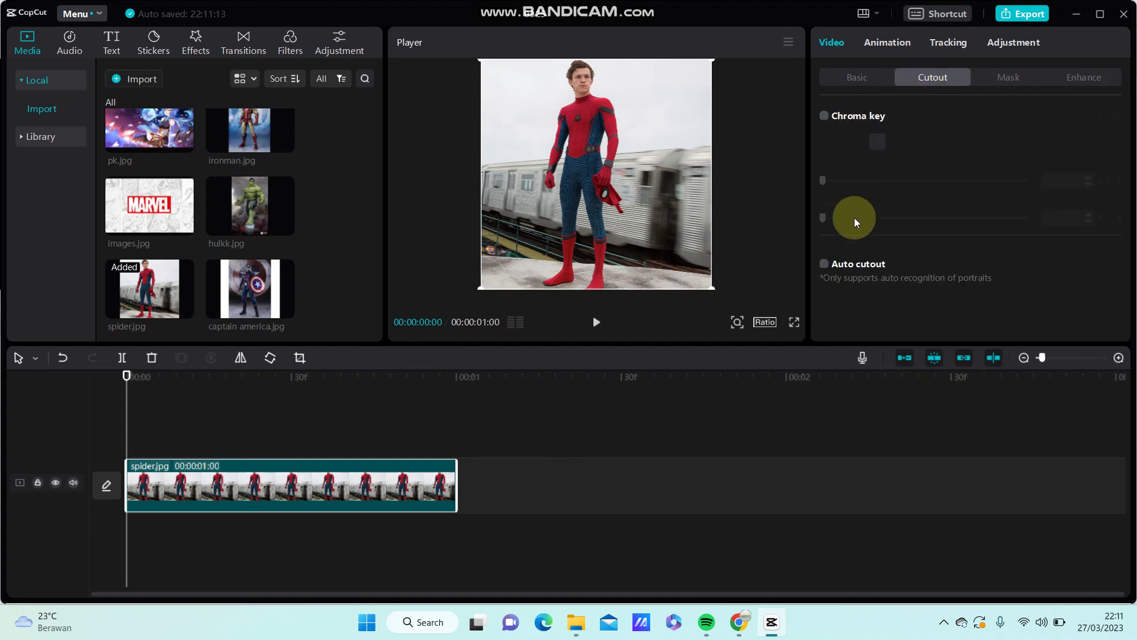
{"action": "left_click", "coordinate": [827, 273]}
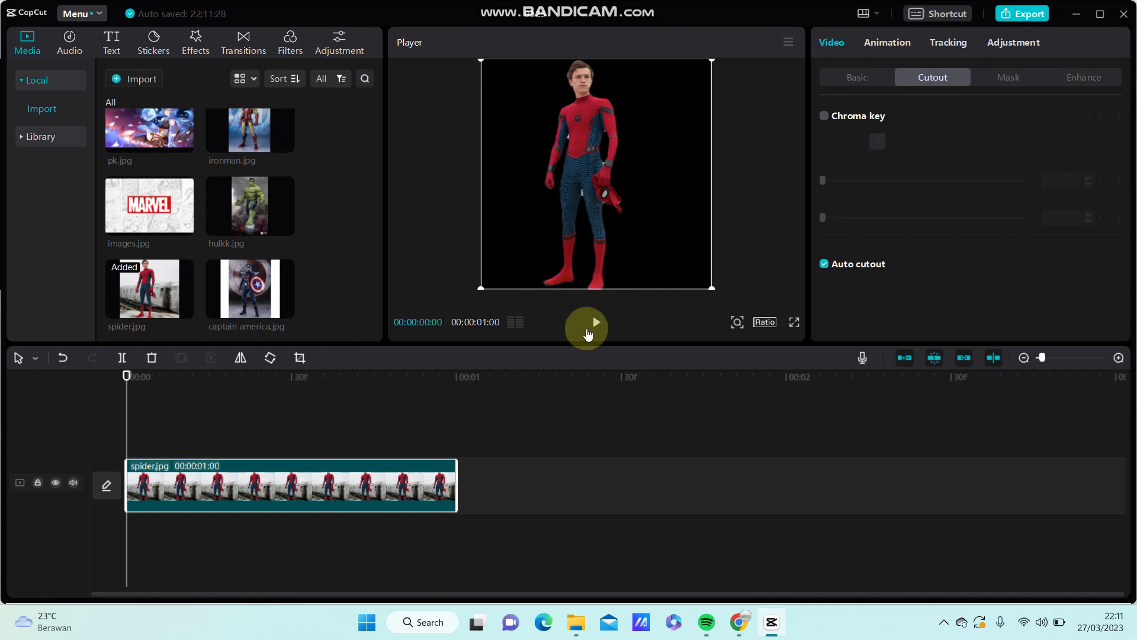
Choose Color for the Canvas option in the clip's Basic settings.
{"action": "left_click", "coordinate": [874, 76]}
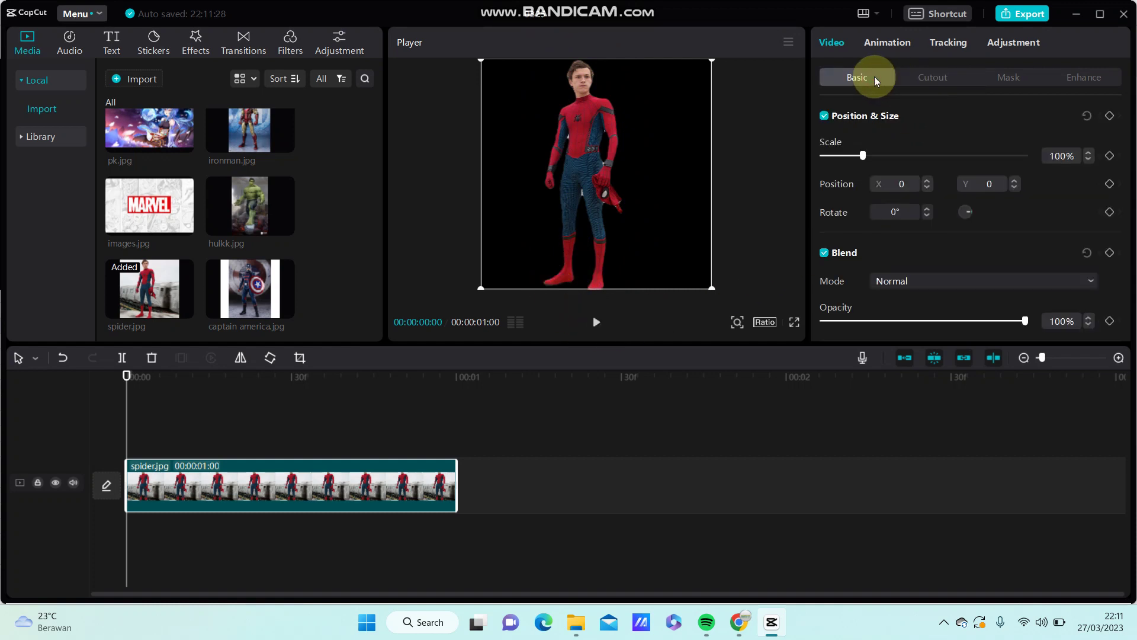
{"action": "scroll", "coordinate": [896, 226], "scroll_direction": "down", "scroll_amount": 2}
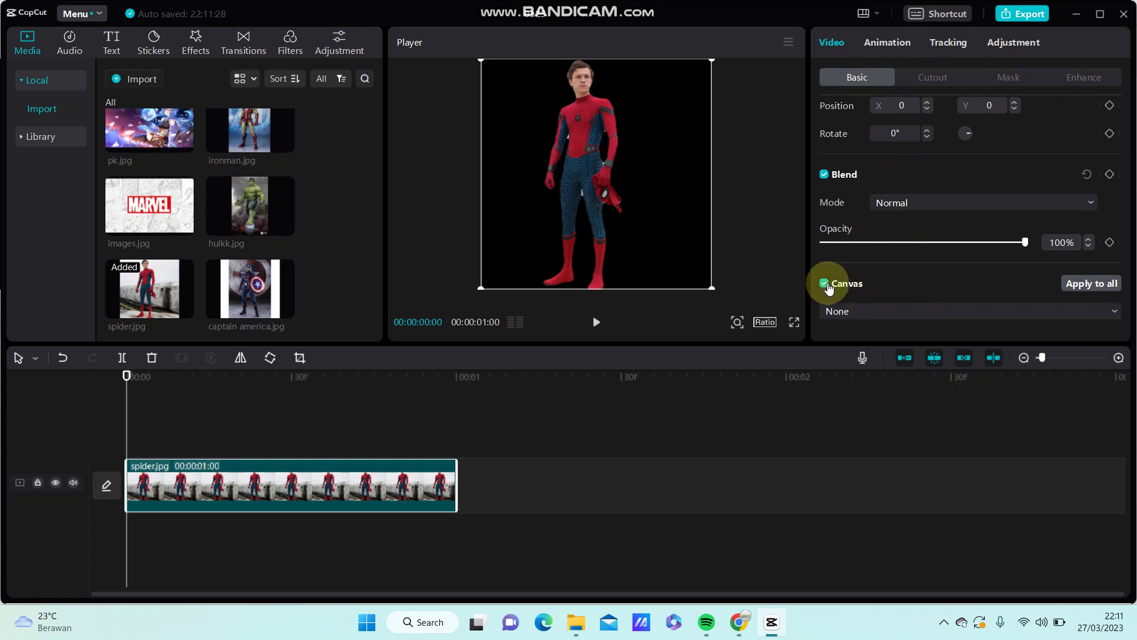
{"action": "left_click", "coordinate": [886, 309]}
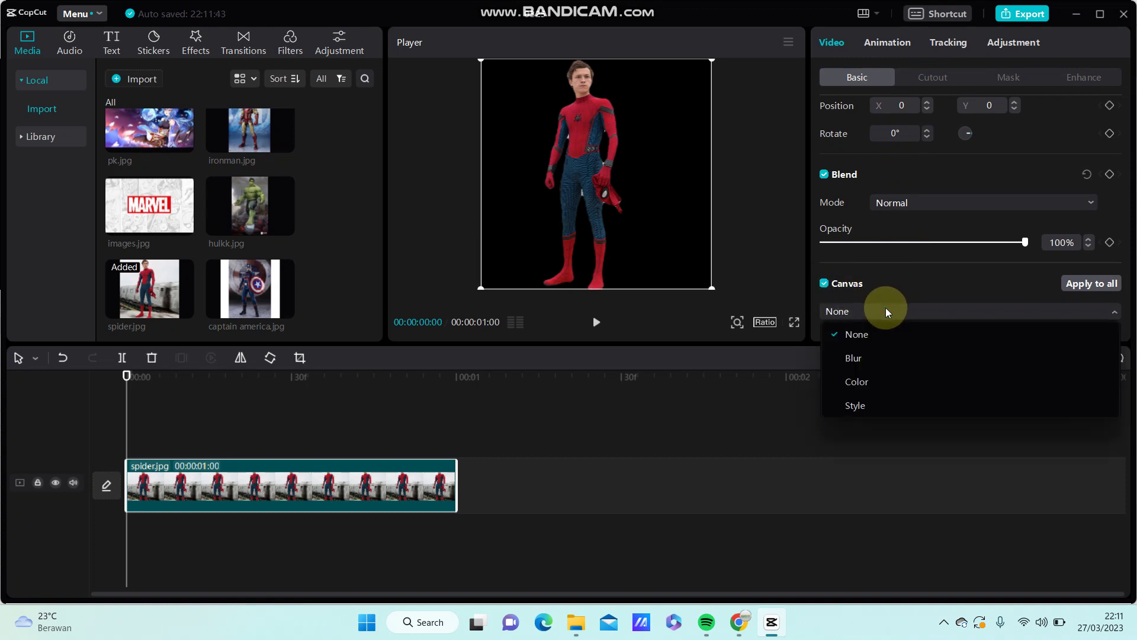
{"action": "left_click", "coordinate": [859, 381]}
{"action": "scroll", "coordinate": [864, 318], "scroll_direction": "down", "scroll_amount": 2}
{"action": "scroll", "coordinate": [863, 318], "scroll_direction": "down", "scroll_amount": 2}
{"action": "scroll", "coordinate": [864, 313], "scroll_direction": "down", "scroll_amount": 2}
{"action": "scroll", "coordinate": [864, 311], "scroll_direction": "up", "scroll_amount": 2}
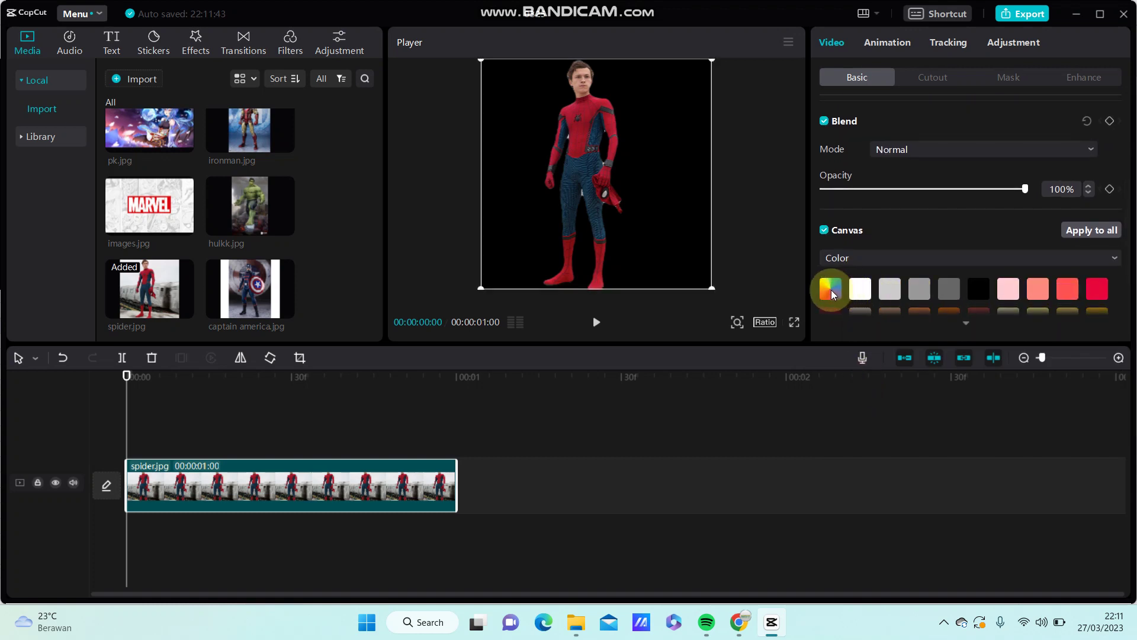
Pick the custom dark red canvas colour 9D0303 behind the cutout.
{"action": "left_click", "coordinate": [831, 292]}
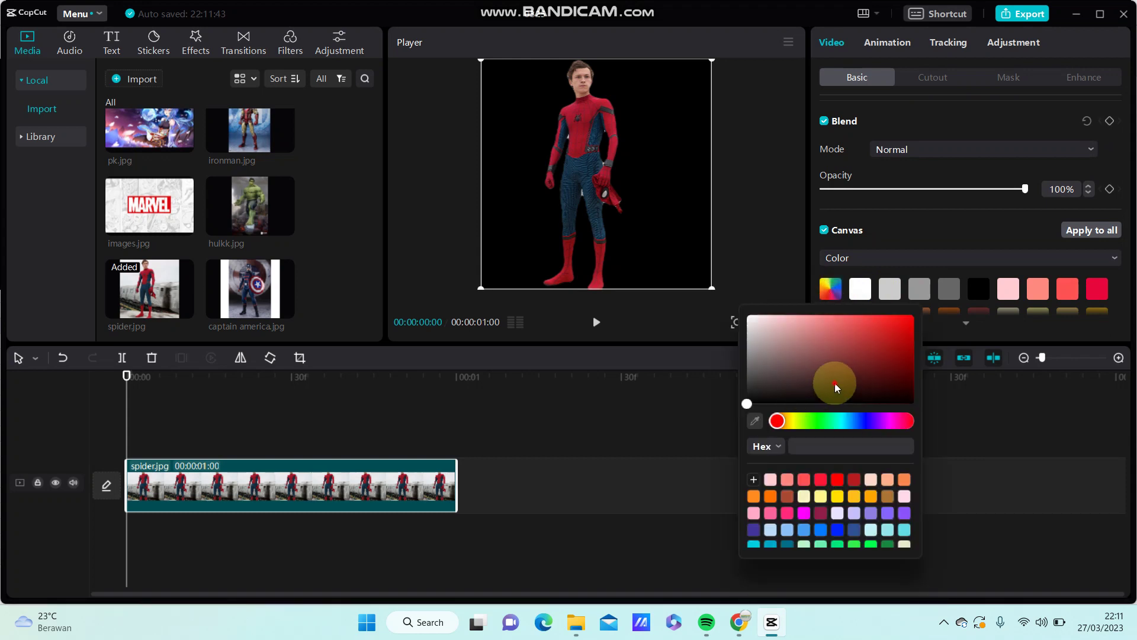
{"action": "mouse_move", "coordinate": [837, 386]}
{"action": "left_mouse_down"}
{"action": "mouse_move", "coordinate": [915, 321]}
{"action": "mouse_move", "coordinate": [930, 346]}
{"action": "left_mouse_up"}
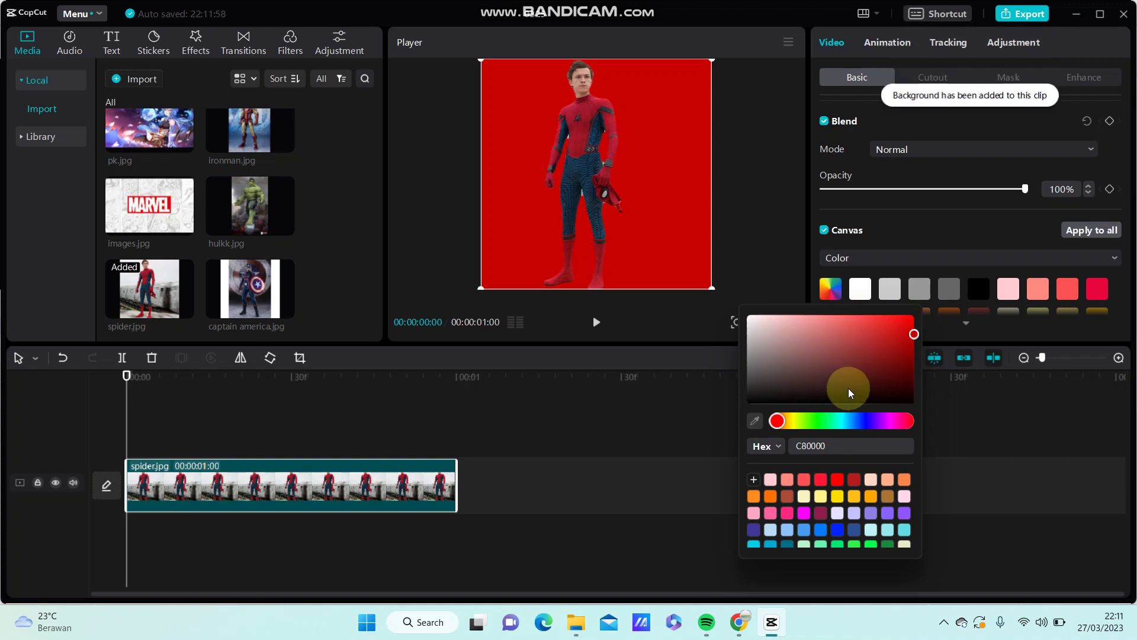
{"action": "left_click_drag", "start_coordinate": [907, 344], "coordinate": [913, 353]}
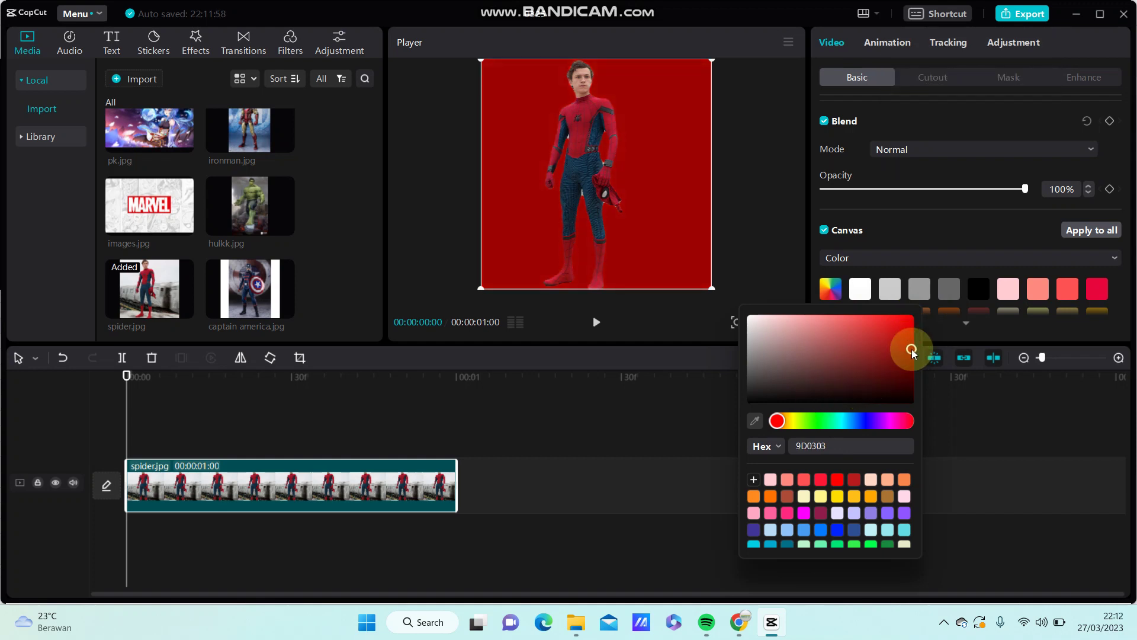
{"action": "left_click", "coordinate": [978, 404]}
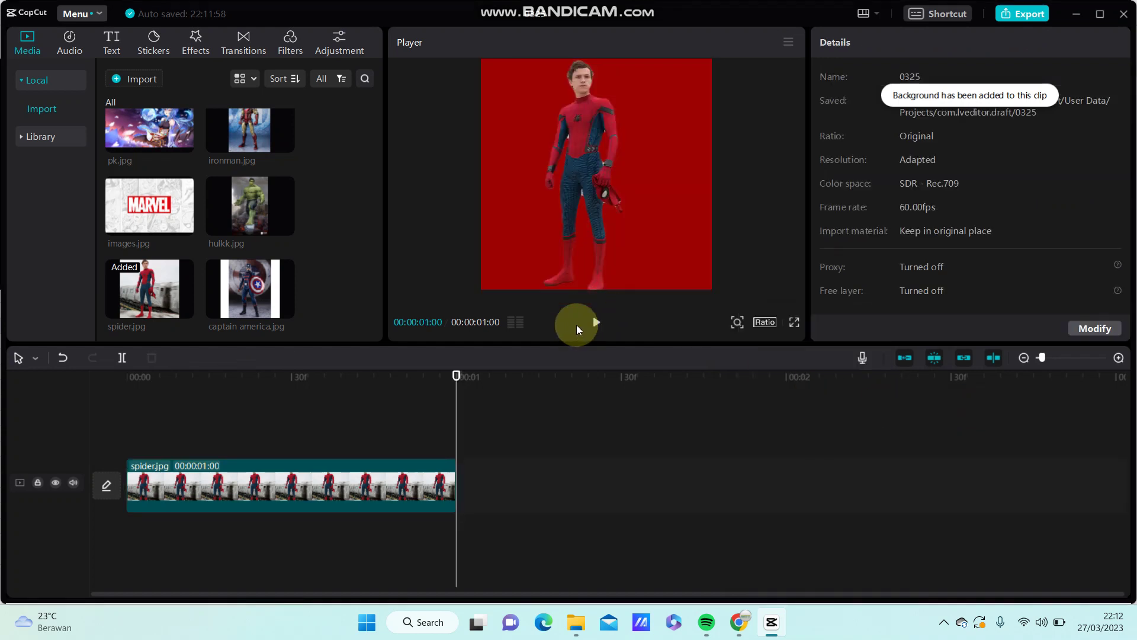
{"action": "left_click", "coordinate": [237, 384]}
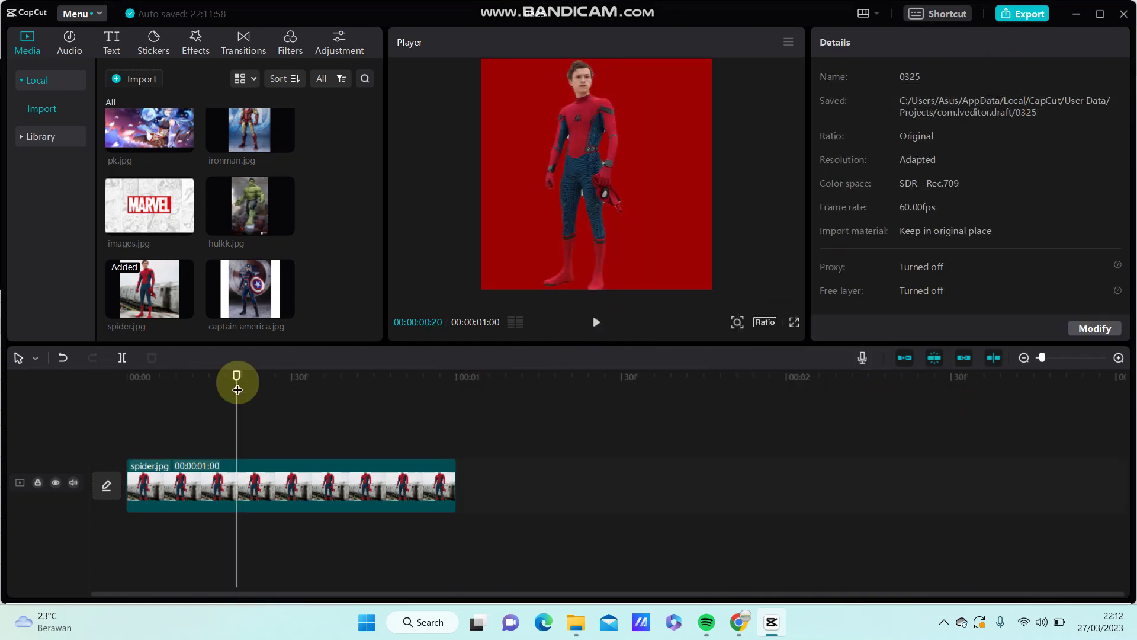